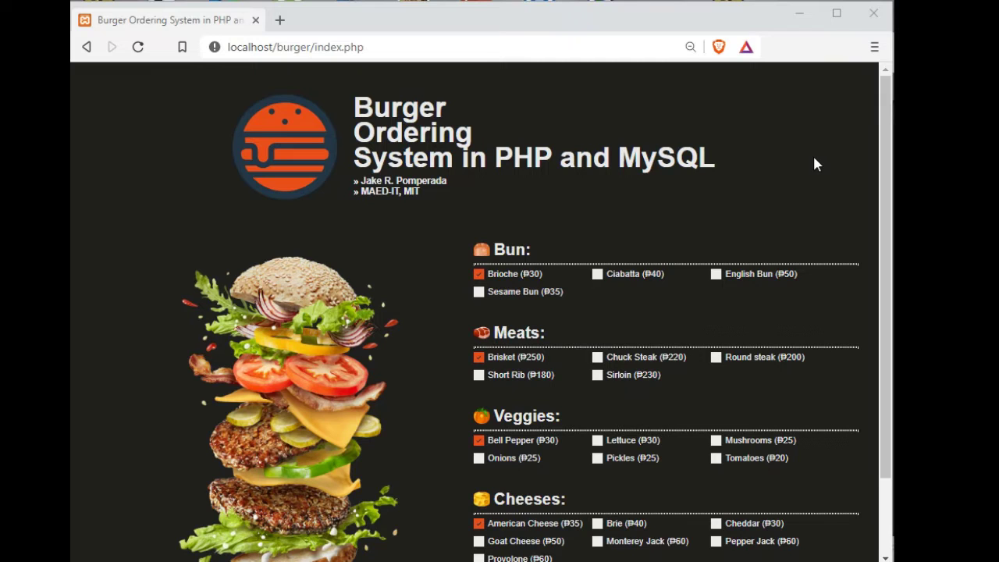
Order a Ciabatta burger with Chuck Steak, Bell Pepper, Lettuce and Brie, leaving out American Cheese.
click(778, 280)
scroll(777, 283, down, 2)
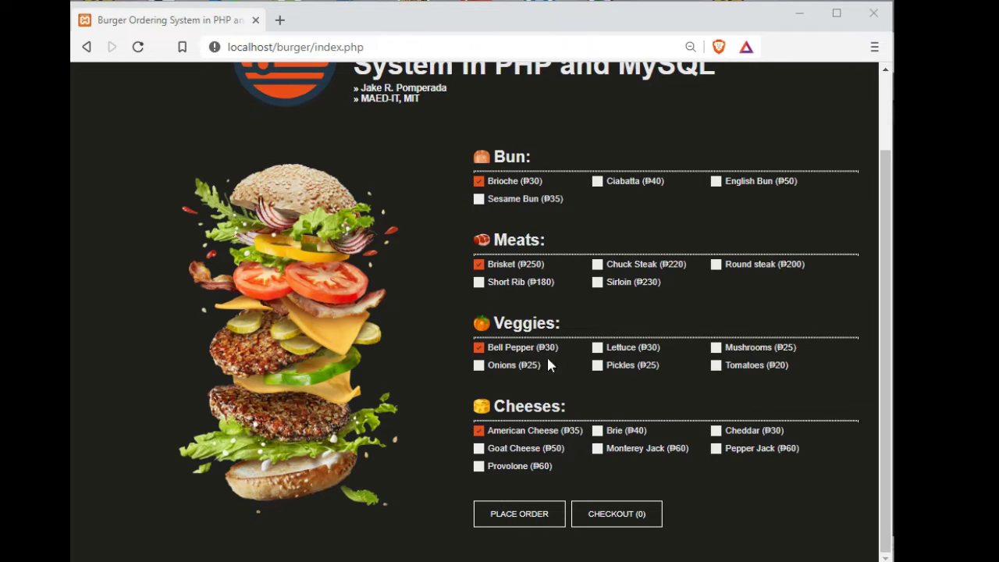
click(598, 182)
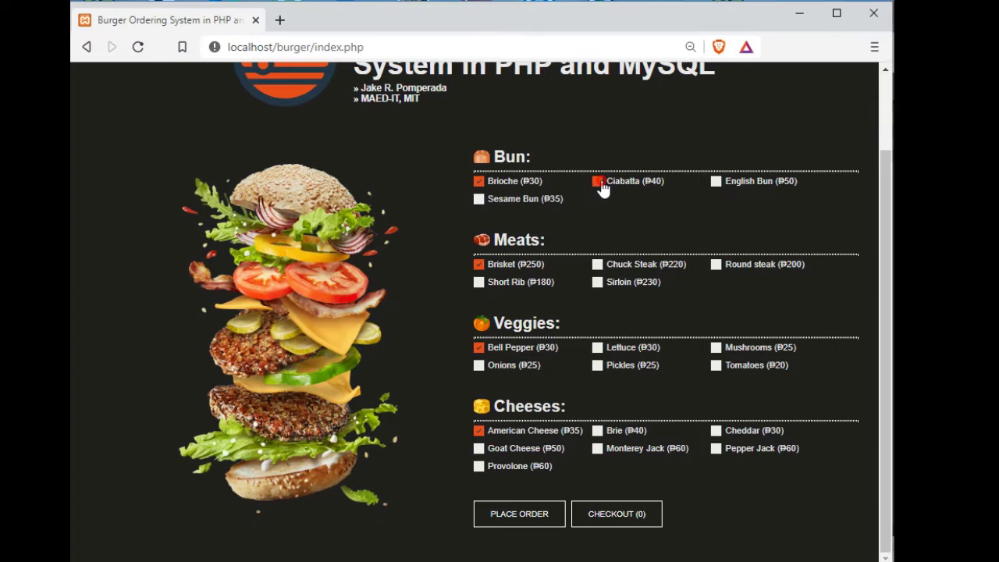
click(598, 265)
click(598, 348)
click(540, 455)
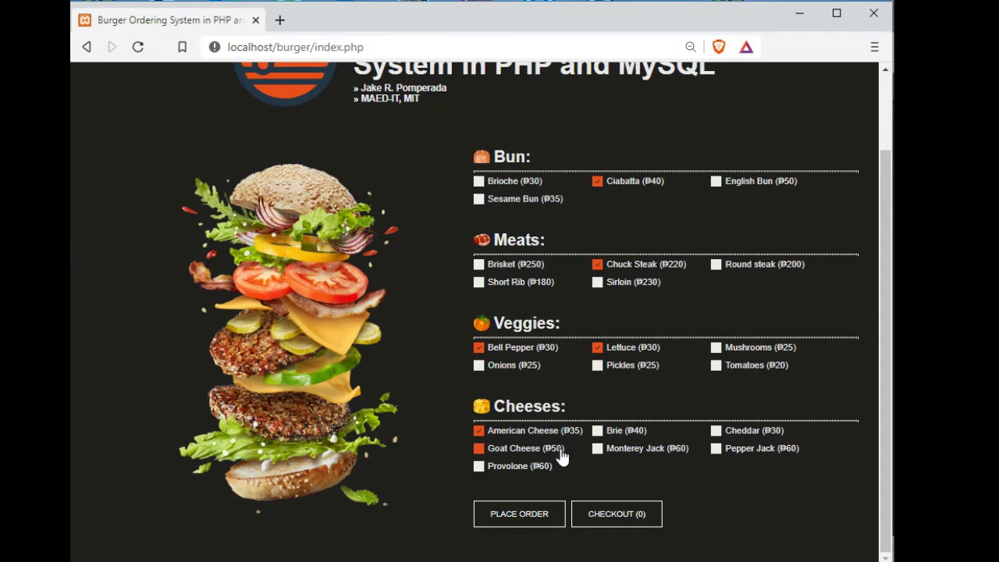
click(598, 431)
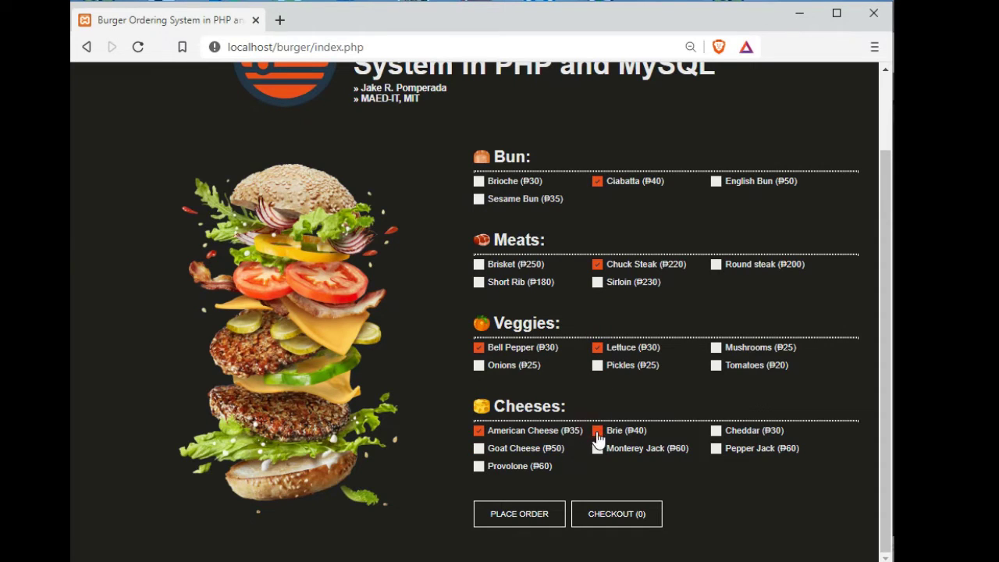
click(495, 437)
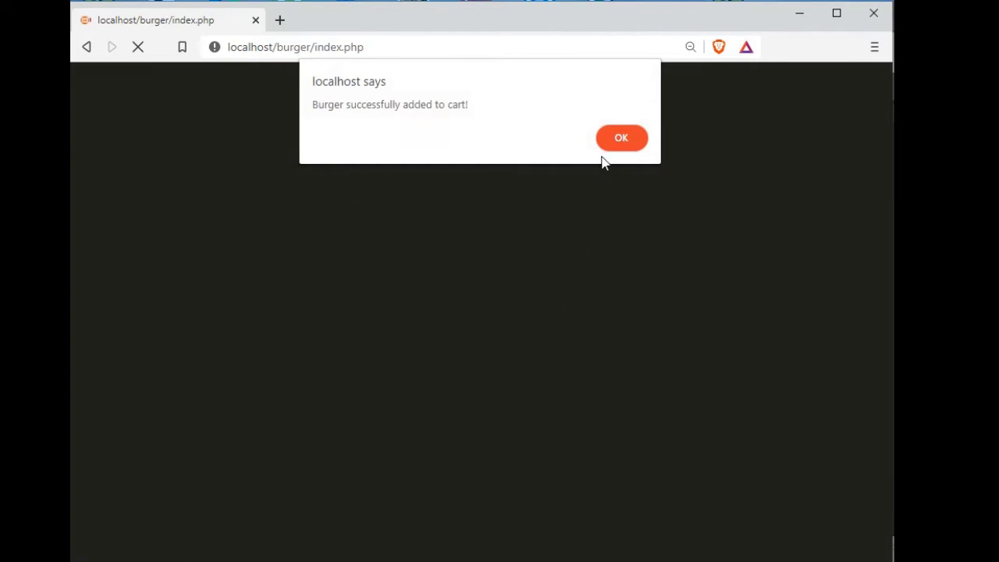
click(620, 139)
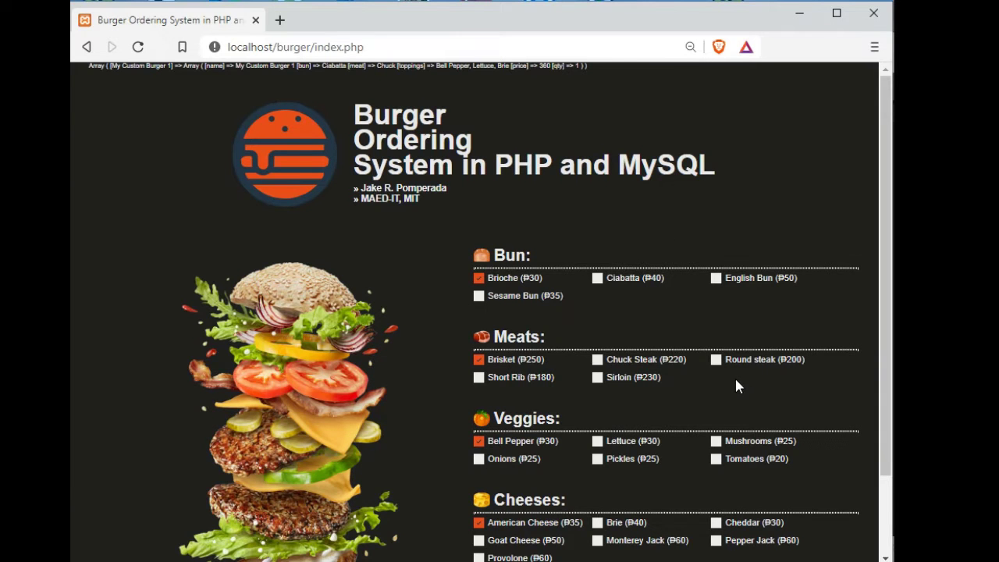
Order a Sesame Bun burger with Short Rib, Onions, Lettuce, Pickles and Mushrooms, without Bell Pepper or any cheese.
scroll(736, 385, down, 2)
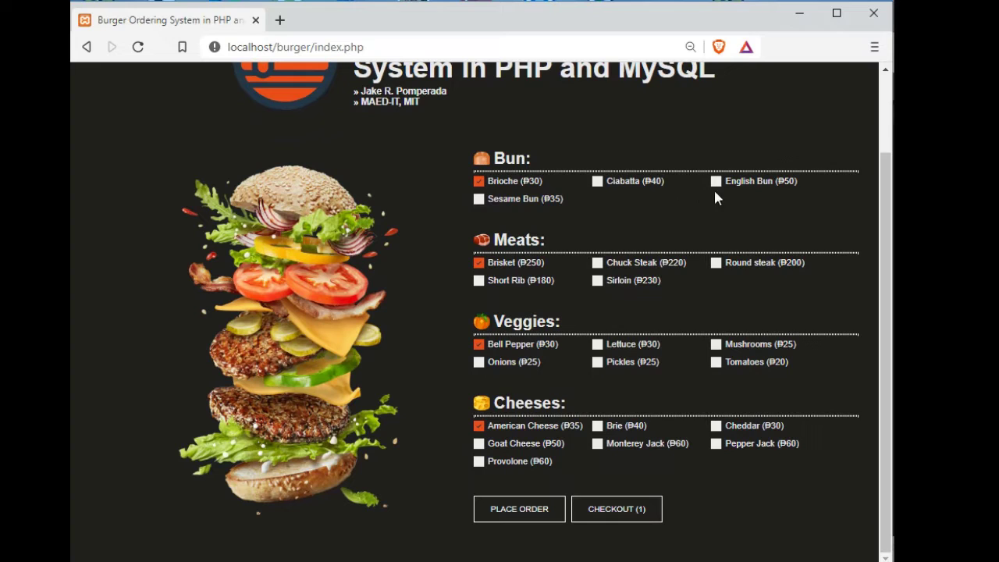
click(479, 199)
click(479, 281)
click(479, 362)
click(610, 349)
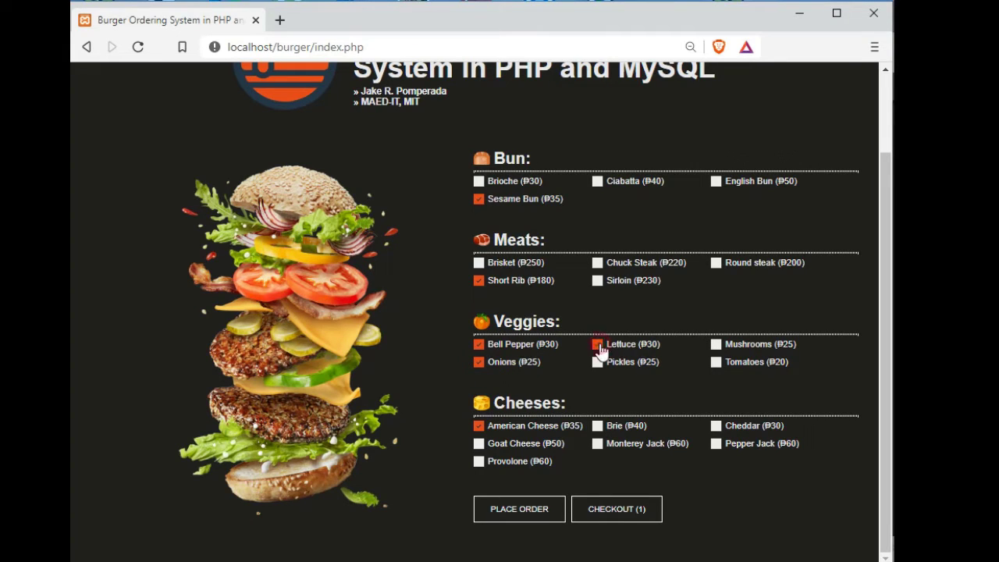
click(479, 345)
click(598, 362)
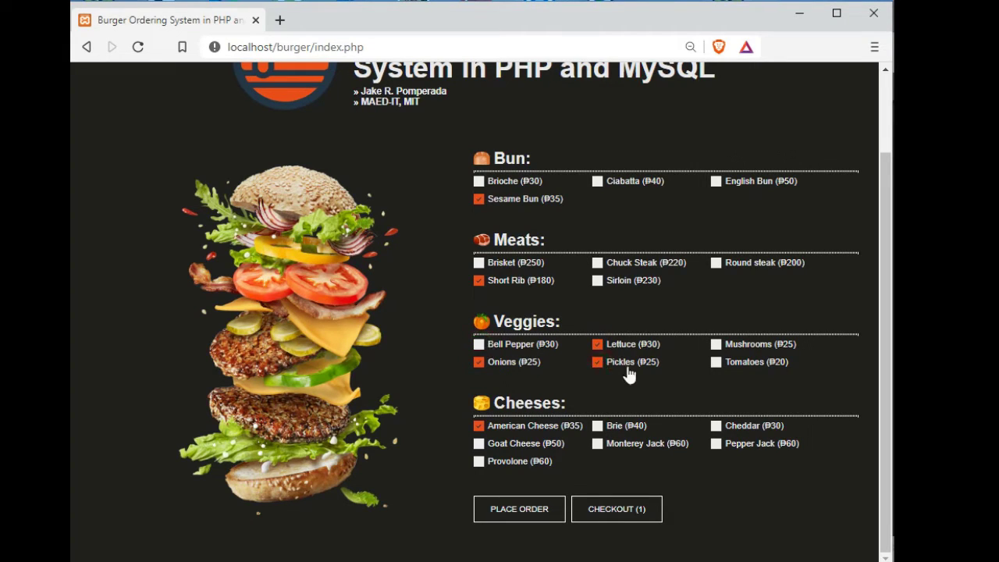
click(732, 350)
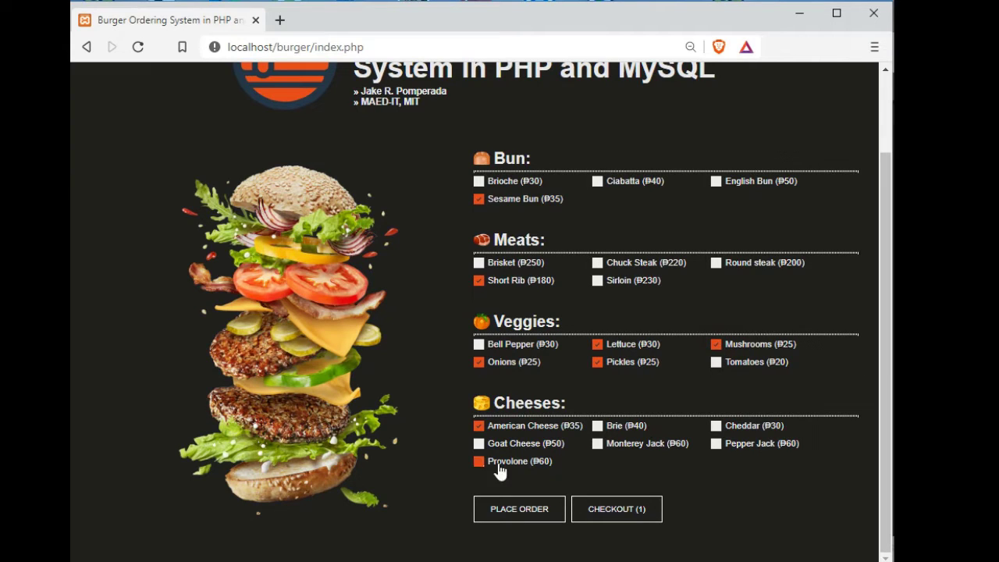
click(483, 427)
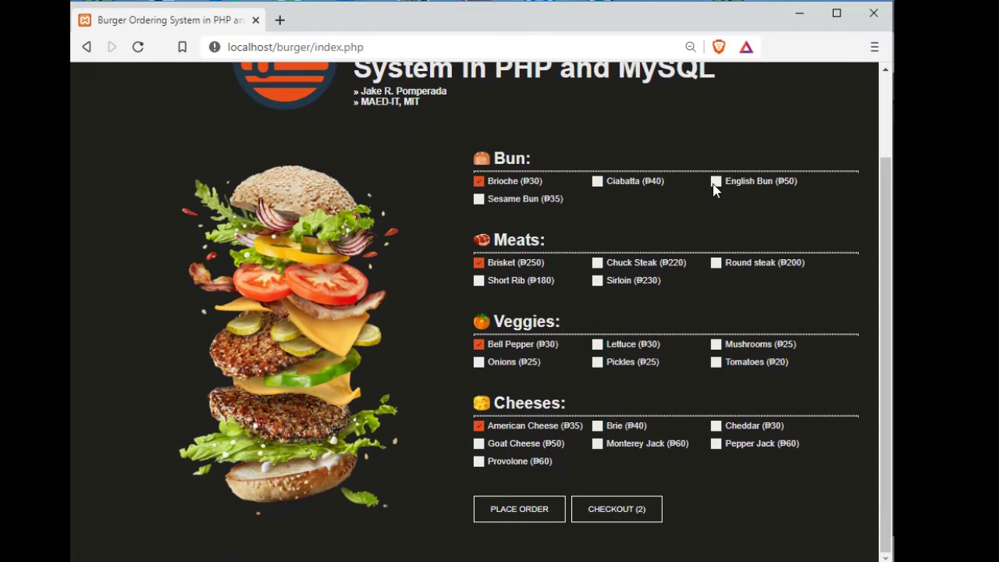
Choose the Brioche bun and Chuck Steak for the third custom burger.
click(546, 205)
click(595, 188)
click(480, 184)
click(598, 285)
click(598, 266)
Add Onions, Lettuce, Pickles and Tomatoes to the third burger, keeping Bell Pepper selected.
click(479, 362)
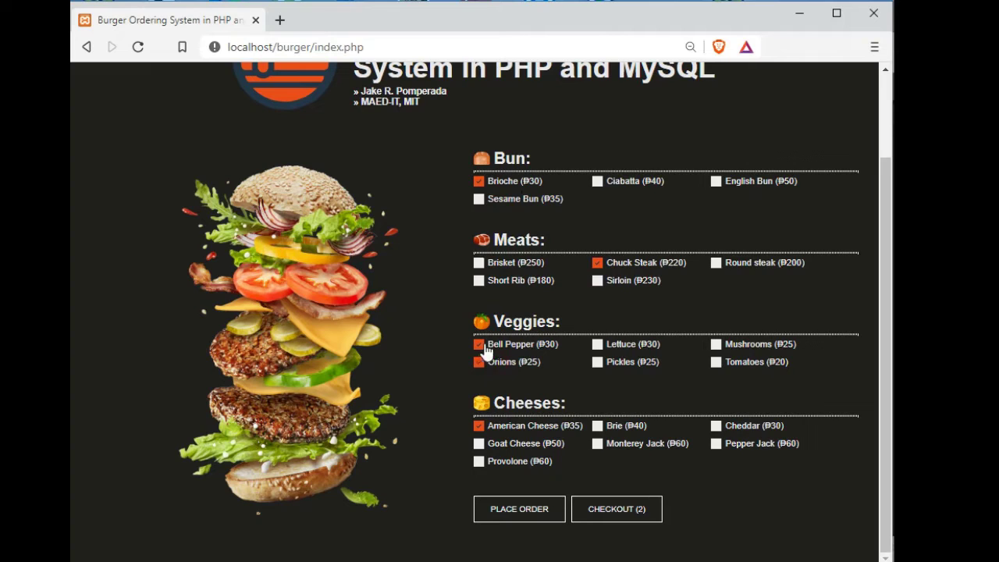
click(597, 345)
click(598, 363)
click(718, 363)
Replace American Cheese with Goat Cheese and Provolone on the third burger and place its order.
click(675, 442)
click(525, 443)
click(506, 426)
click(525, 445)
click(523, 448)
click(478, 445)
click(480, 463)
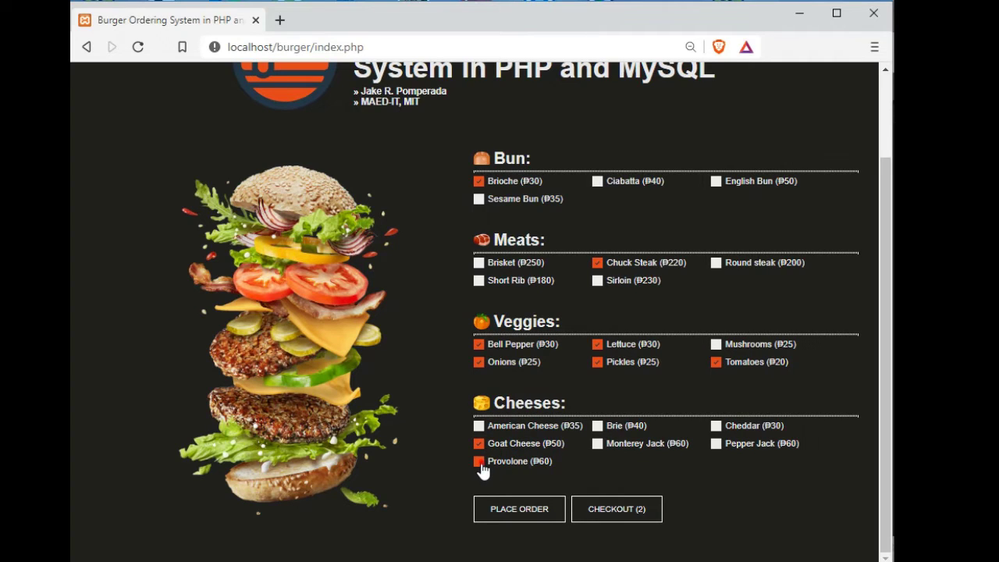
click(542, 526)
click(630, 141)
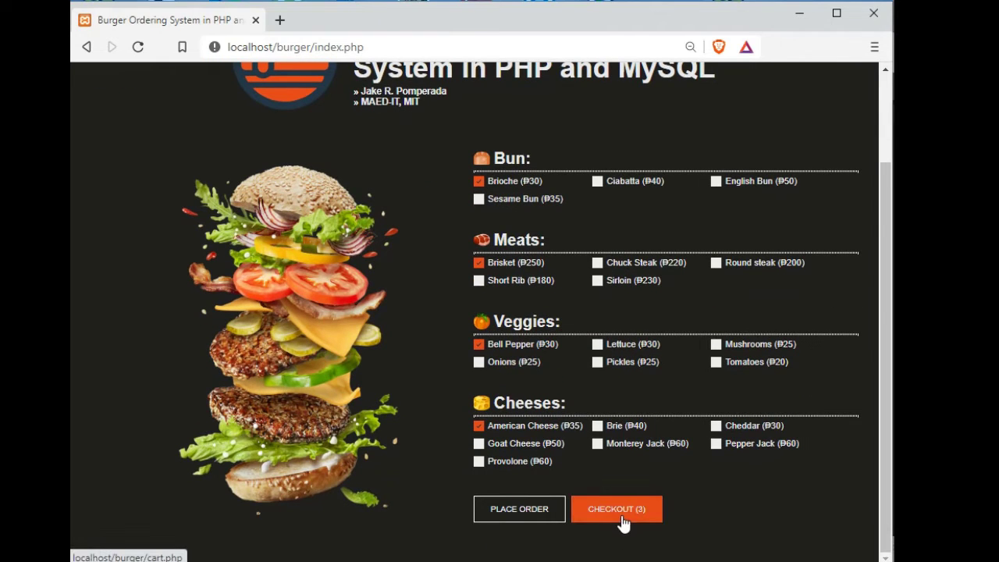
Open the checkout cart and review the ordered burgers' details, prices and payment summary.
click(622, 517)
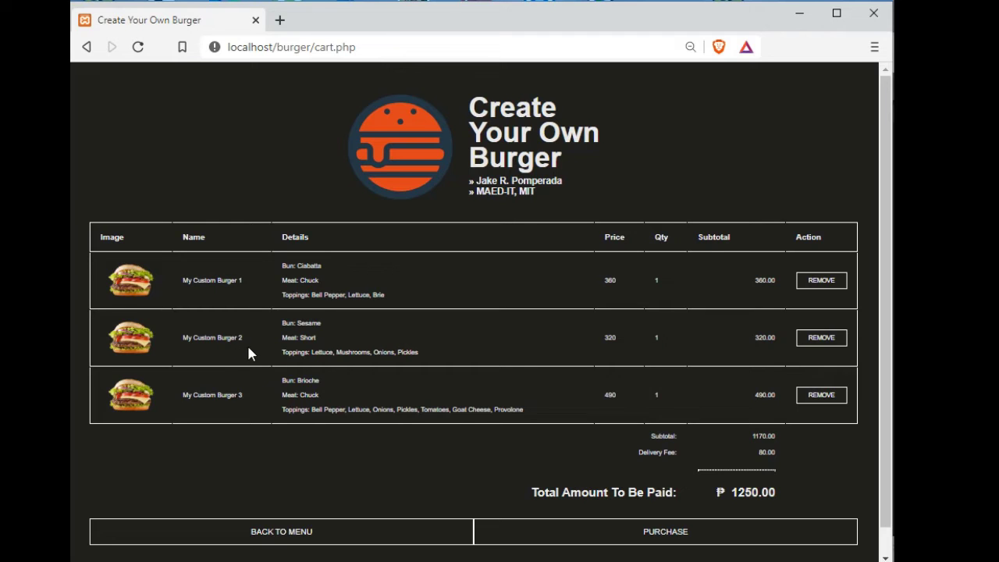
key(ctrl+plus)
scroll(362, 408, down, 1)
key(ctrl+plus)
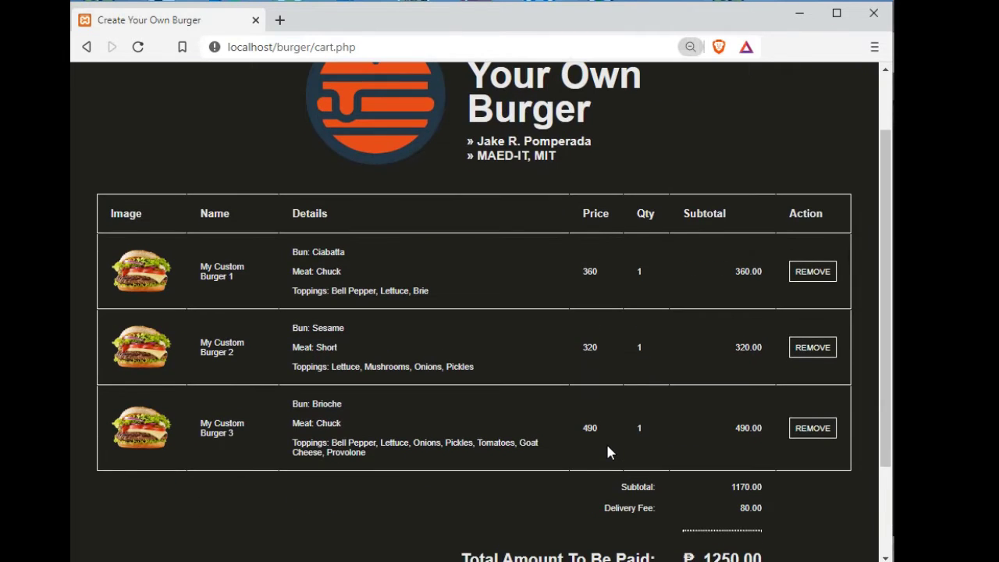
scroll(585, 445, down, 1)
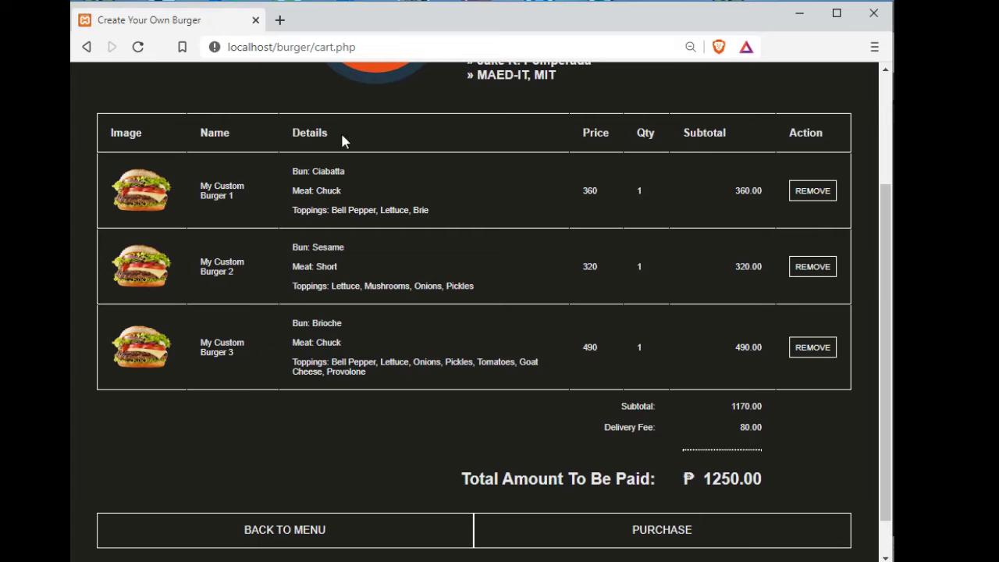
Remove My Custom Burger 2 from the cart and purchase the remaining burgers.
click(819, 269)
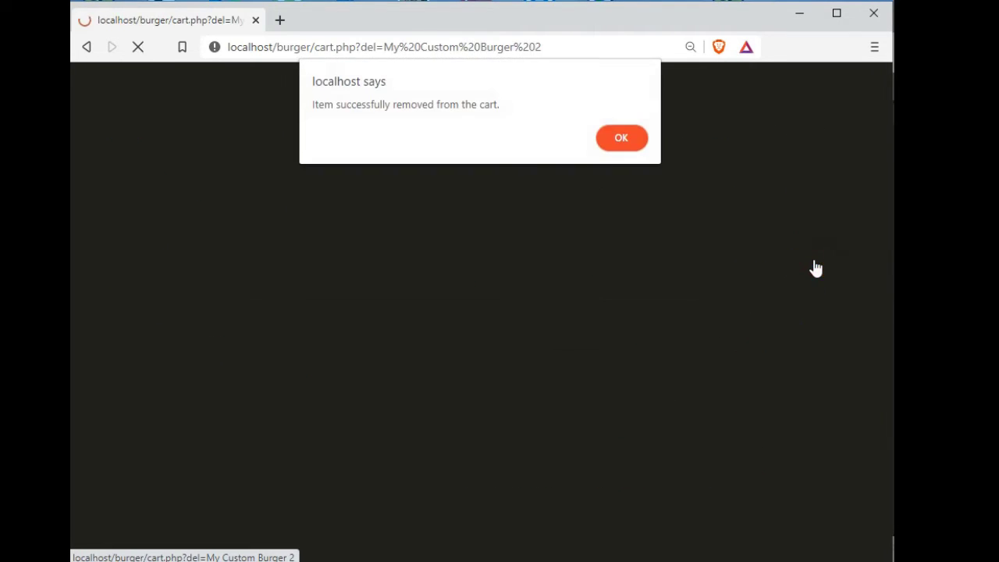
click(614, 137)
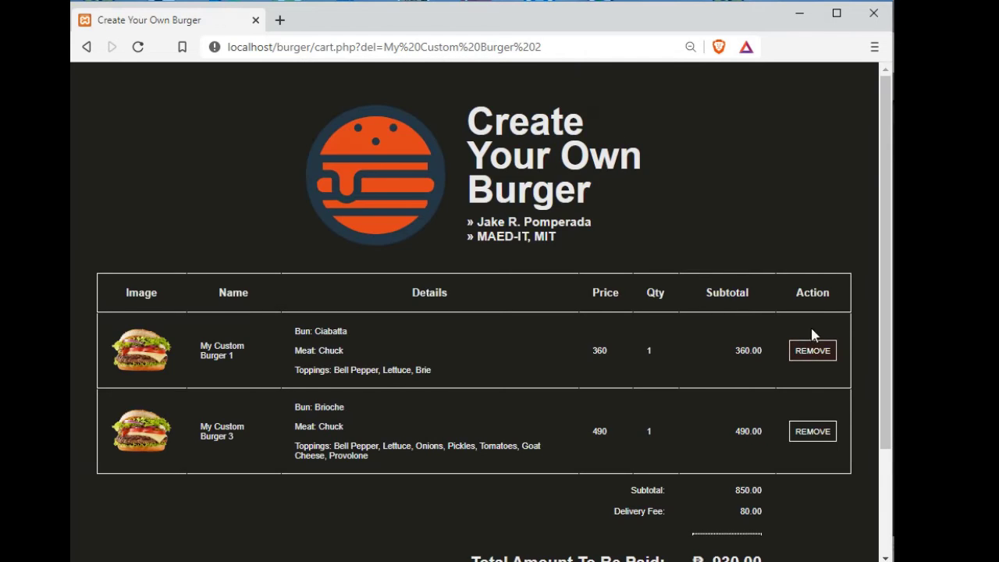
scroll(843, 416, down, 3)
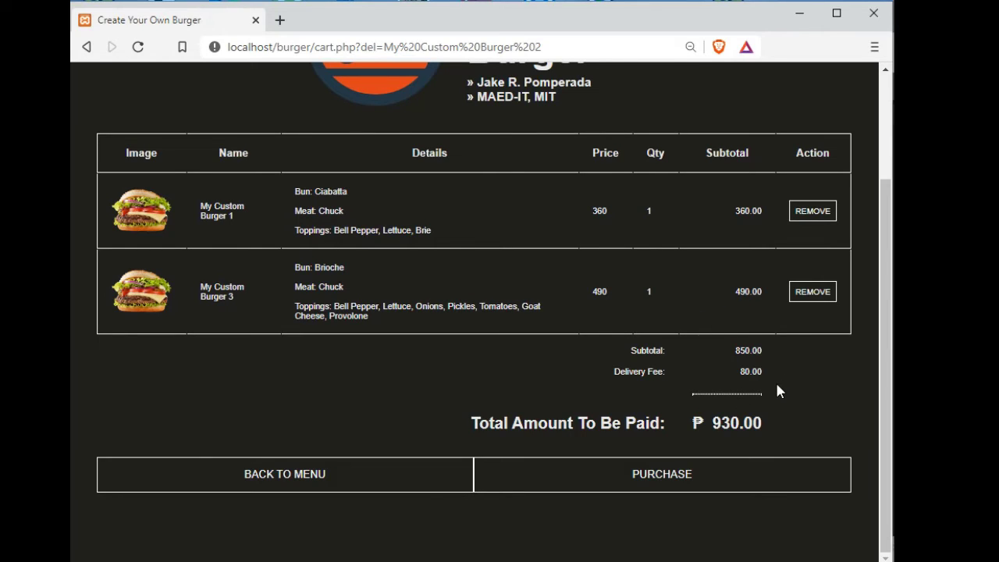
scroll(775, 390, up, 1)
scroll(769, 388, down, 1)
click(665, 476)
Examine the purchase history table, including the newly placed order's burgers, toppings, delivery fee and total.
scroll(671, 445, down, 3)
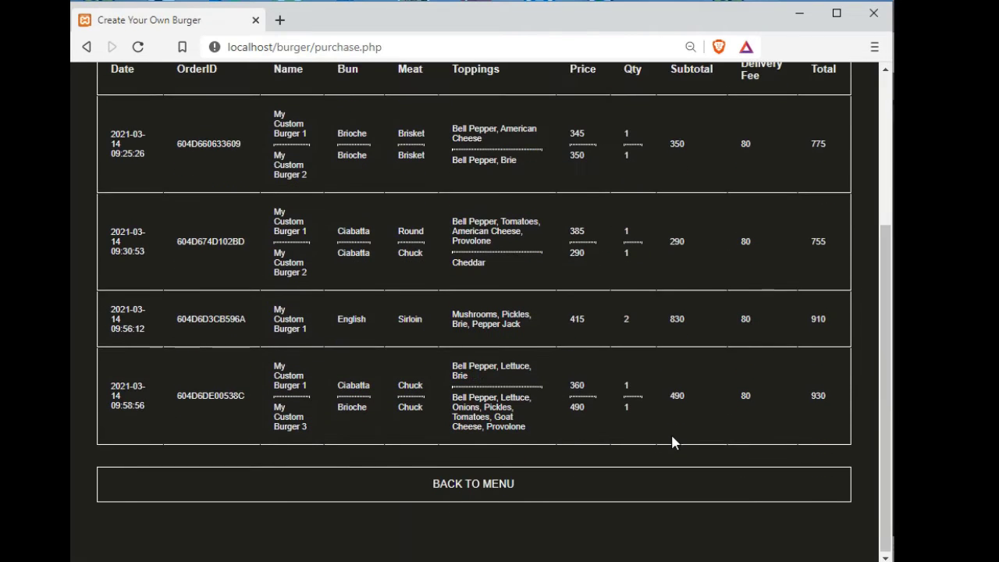
scroll(658, 456, up, 2)
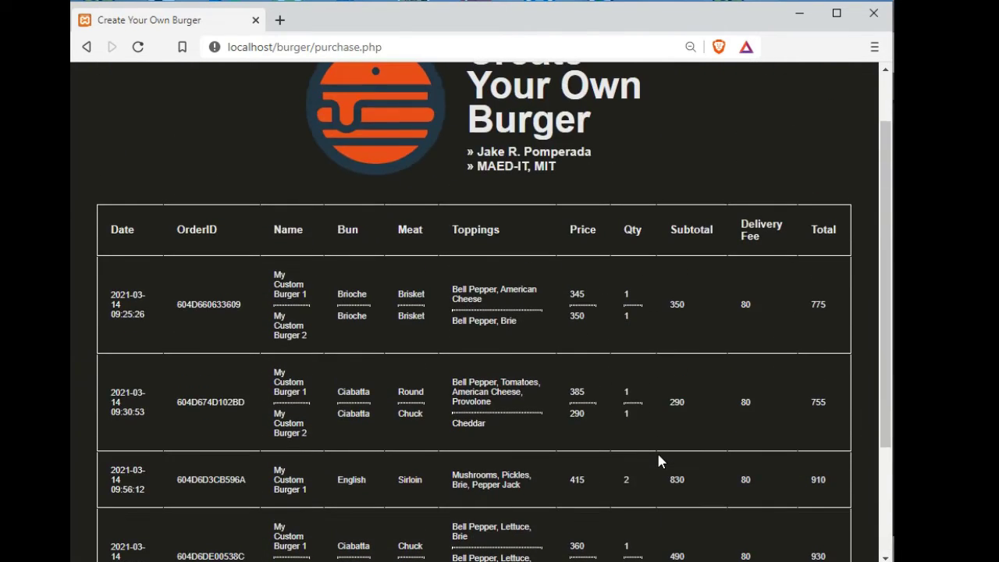
scroll(654, 460, down, 1)
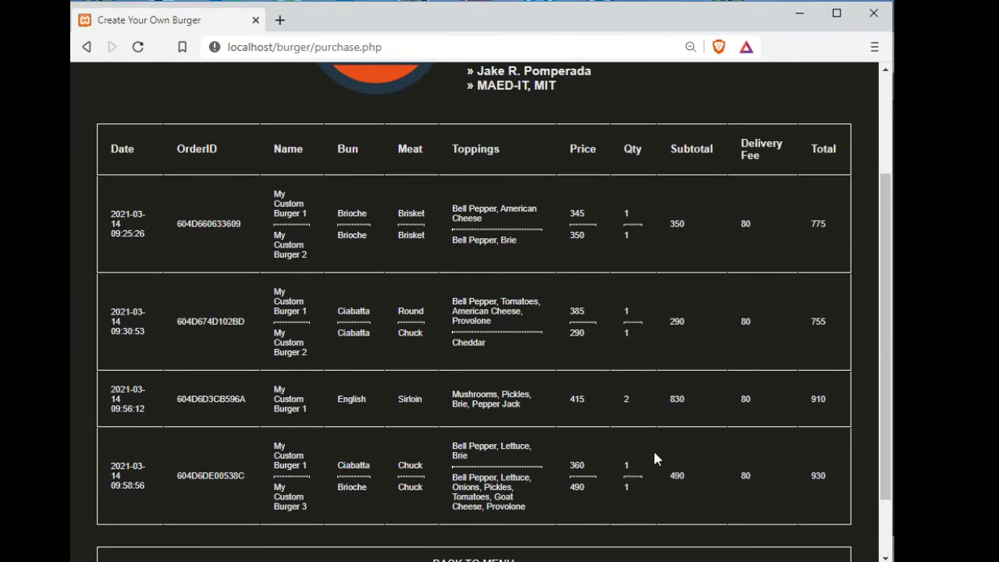
scroll(652, 449, down, 1)
scroll(652, 447, up, 2)
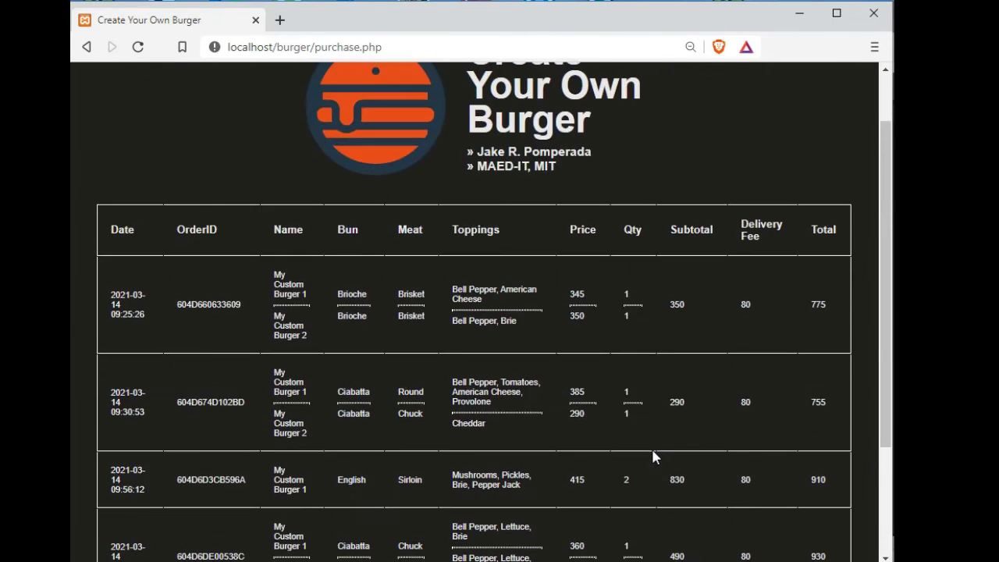
scroll(651, 446, down, 1)
scroll(654, 448, down, 2)
Return to the burger menu page and set the page zoom to 50%.
click(493, 491)
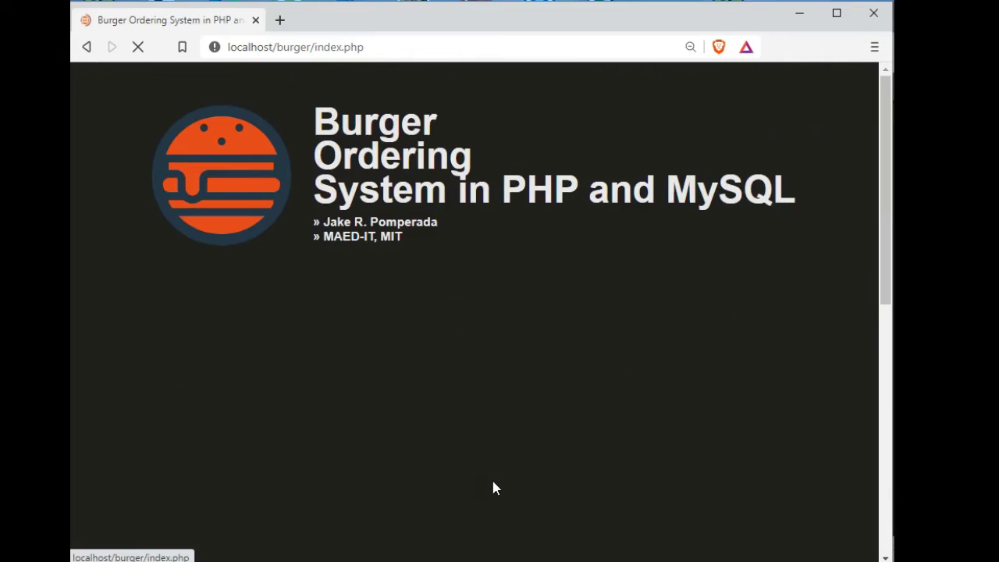
scroll(691, 406, down, 3)
scroll(678, 417, up, 3)
ctrl+scroll(678, 417, down, 5)
ctrl+scroll(677, 417, up, 1)
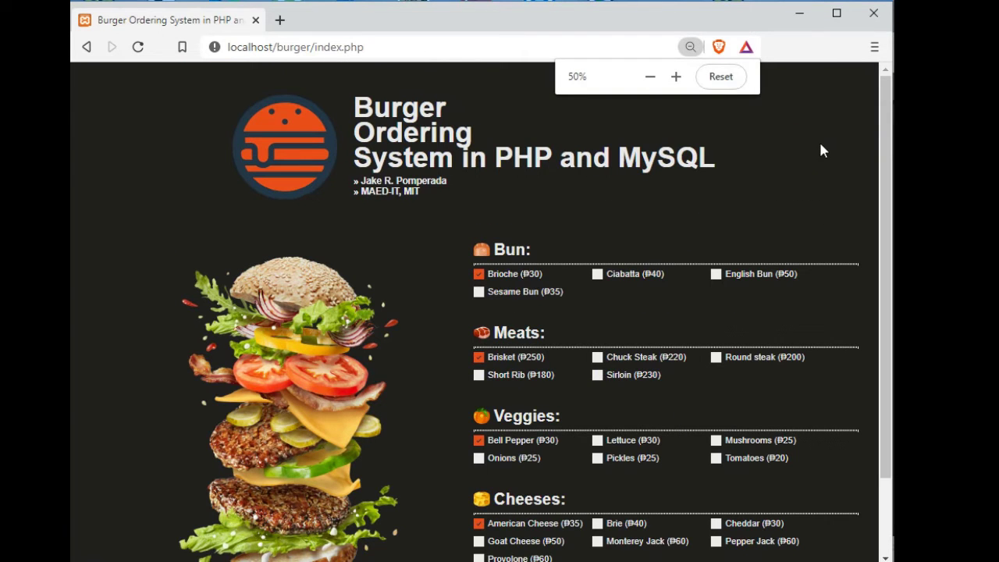
scroll(774, 268, down, 3)
scroll(723, 342, up, 3)
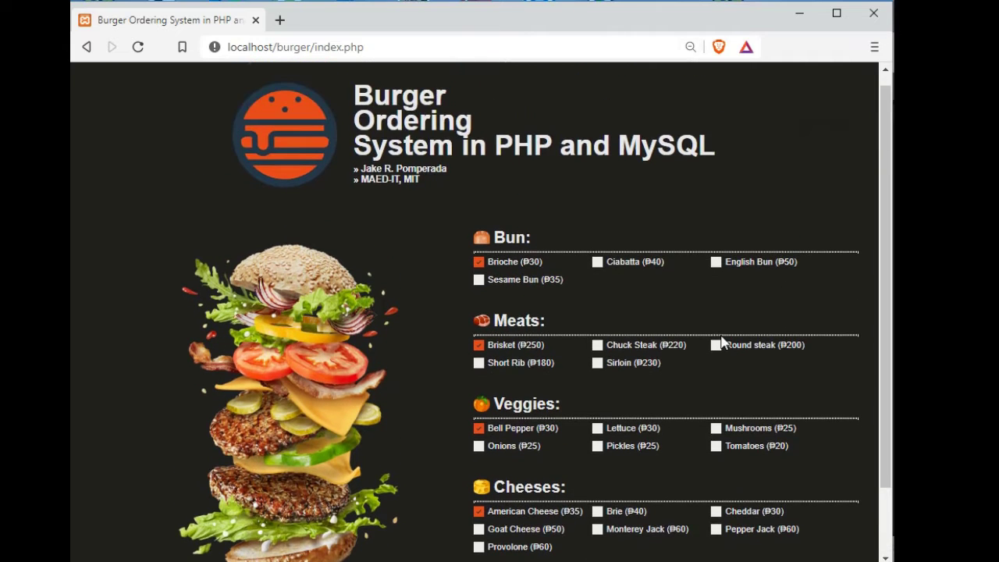
scroll(711, 339, down, 2)
scroll(711, 338, up, 3)
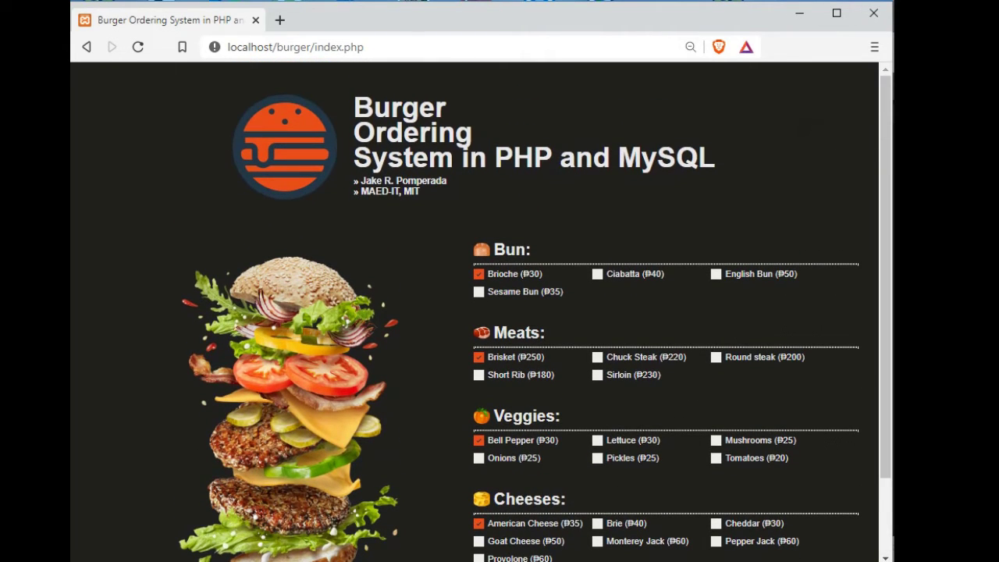
Switch to SQL-Front, select the burger_ordering database and check the program's version information.
key(alt+Tab)
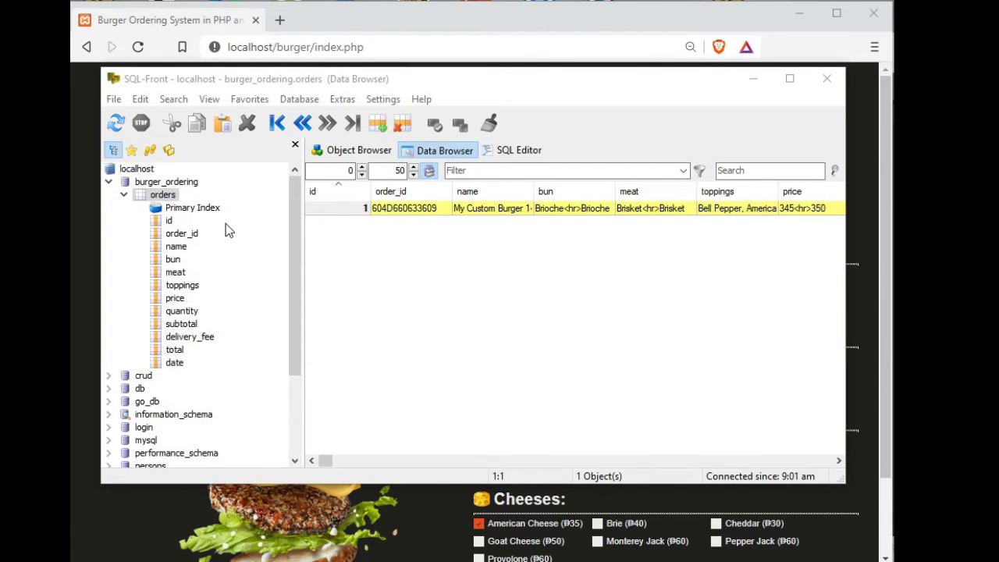
click(178, 184)
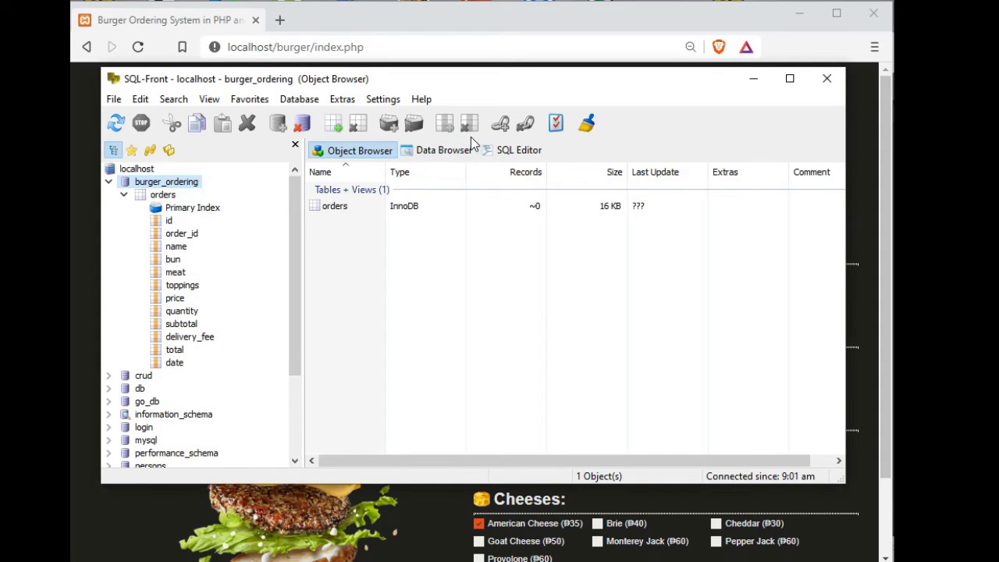
click(419, 100)
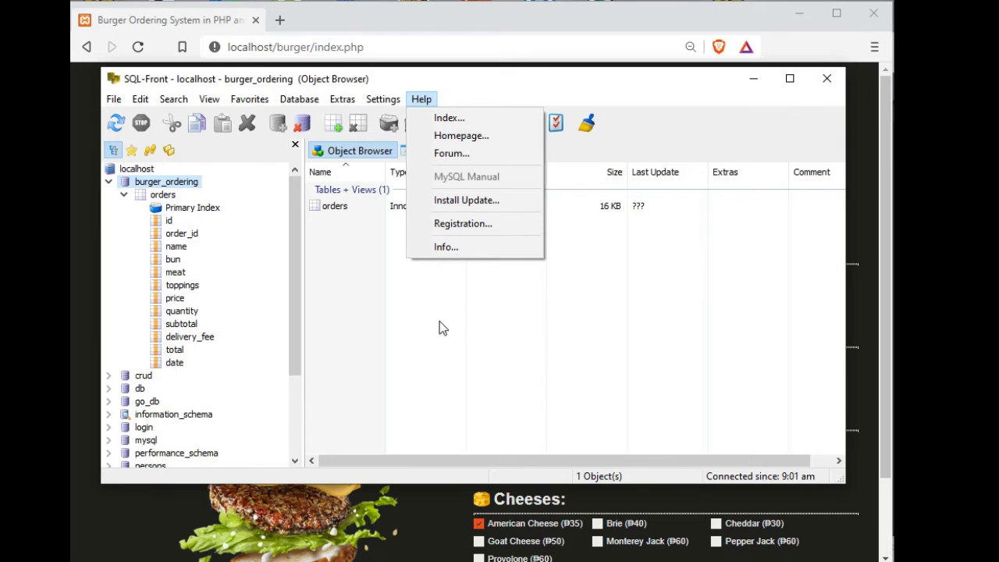
click(442, 250)
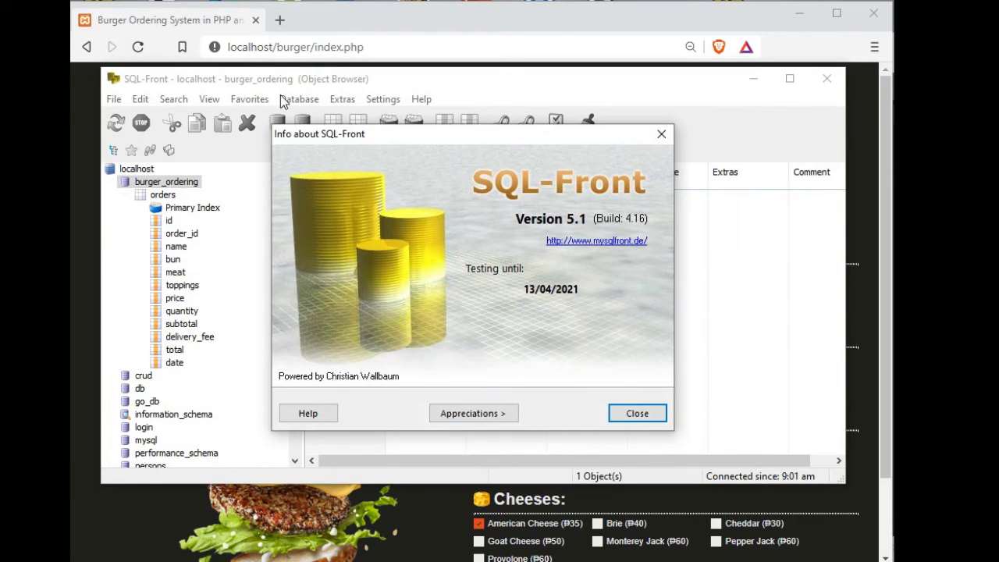
click(631, 417)
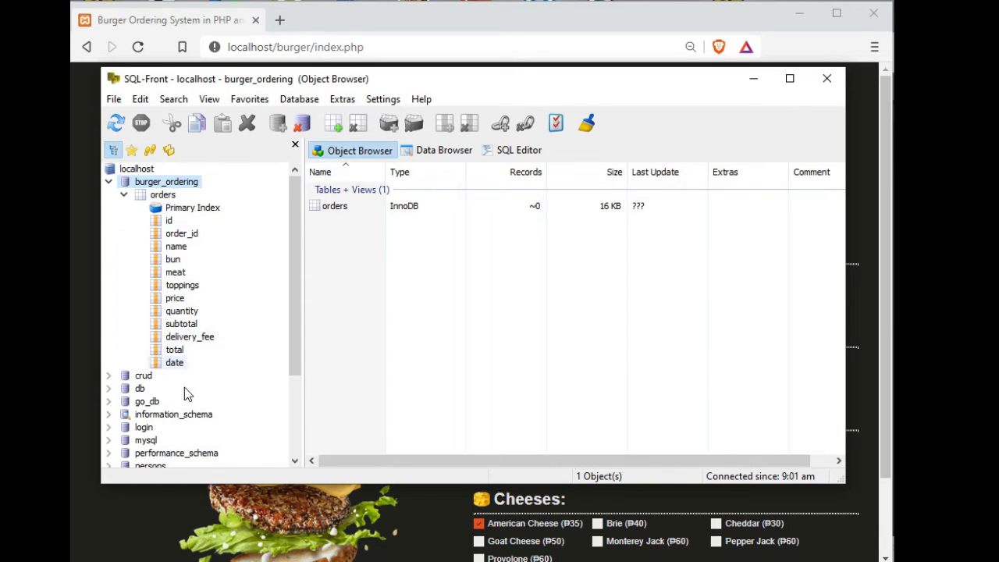
Show the records of the orders table and examine its columns through to date.
click(442, 152)
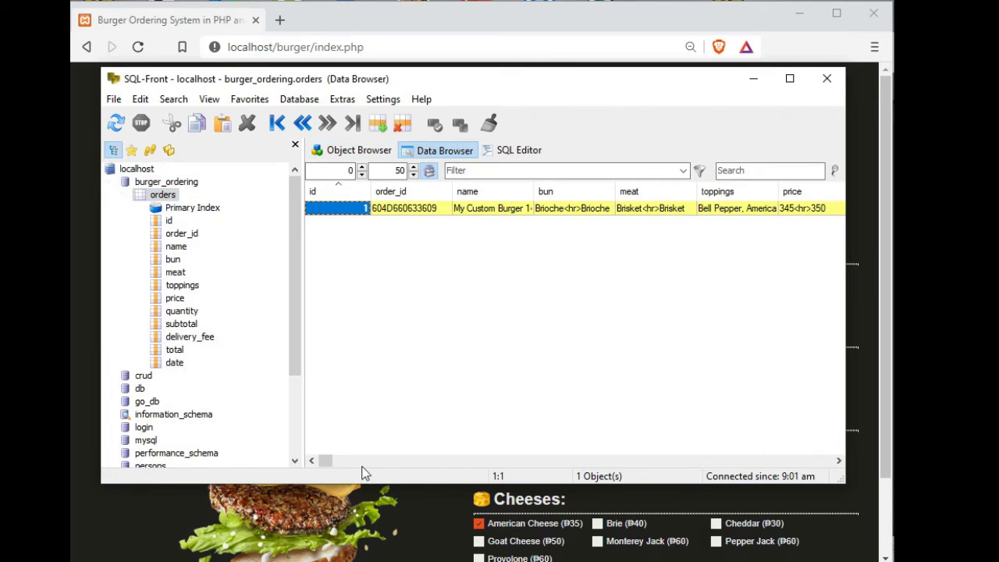
drag(326, 464, 824, 462)
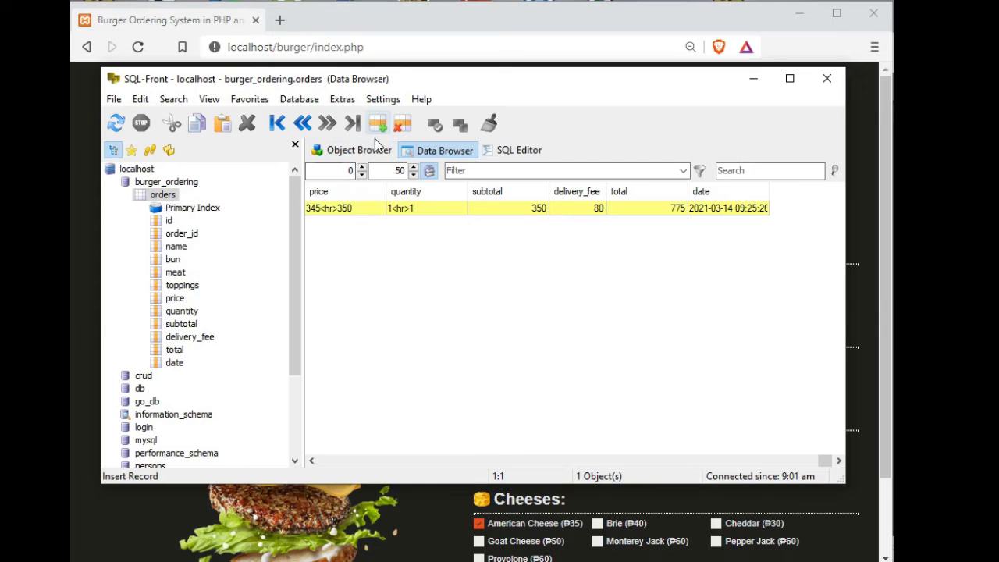
Refresh the orders table records, examine the columns back to id, and minimise SQL-Front.
key(F5)
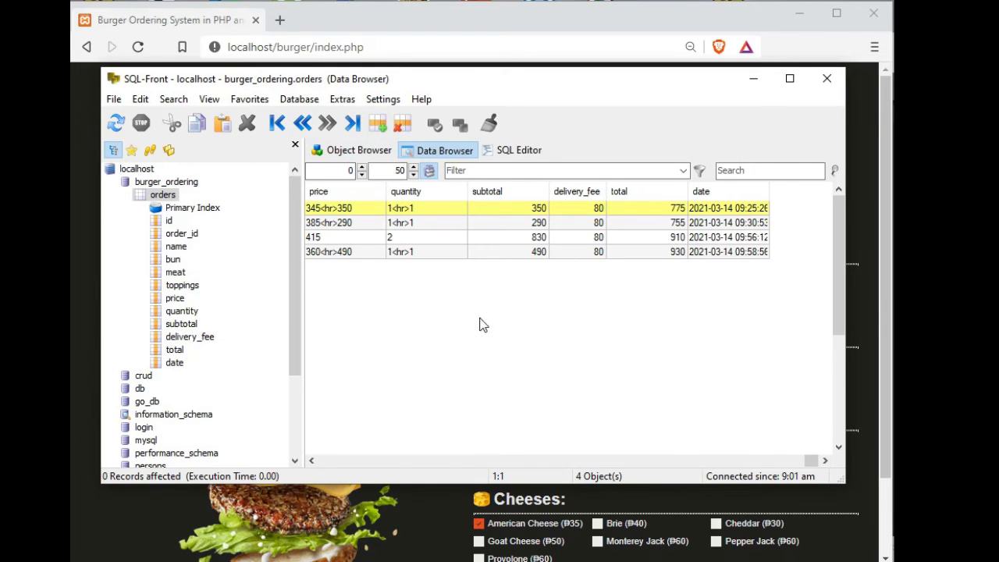
drag(810, 466, 328, 422)
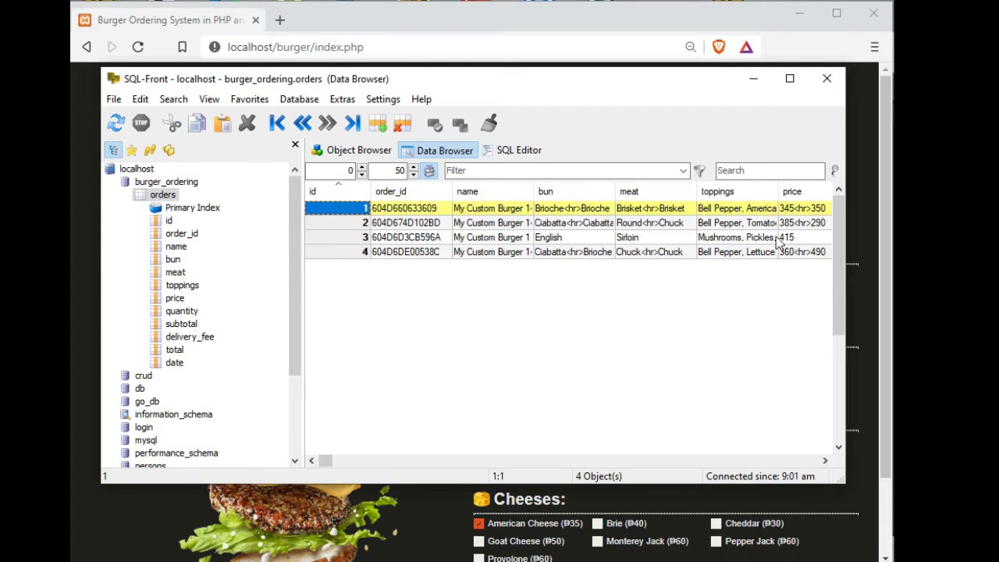
click(754, 78)
Deselect Bell Pepper and American Cheese on the burger menu, keeping the Brioche bun and Brisket.
scroll(570, 312, down, 2)
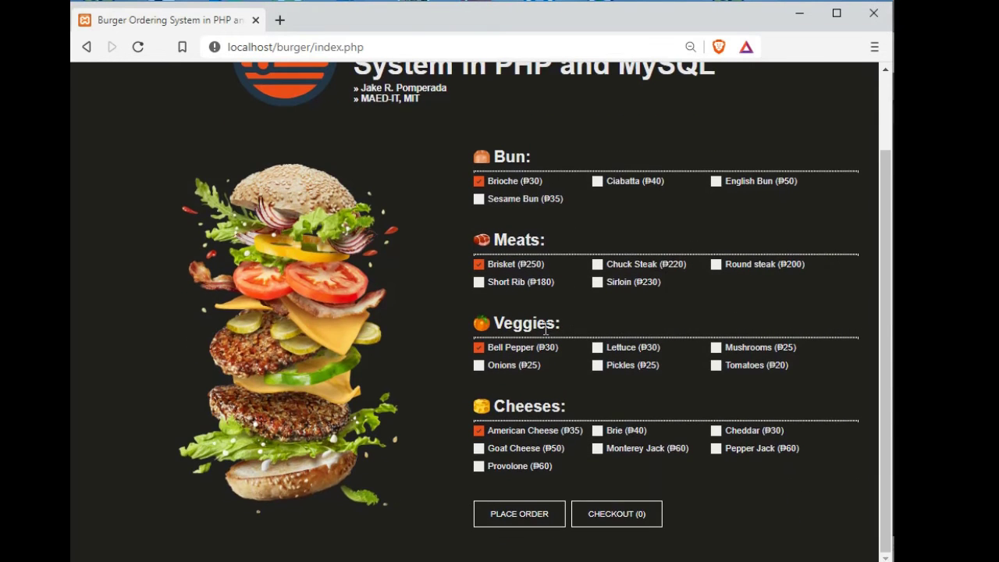
scroll(546, 328, up, 1)
scroll(502, 372, down, 1)
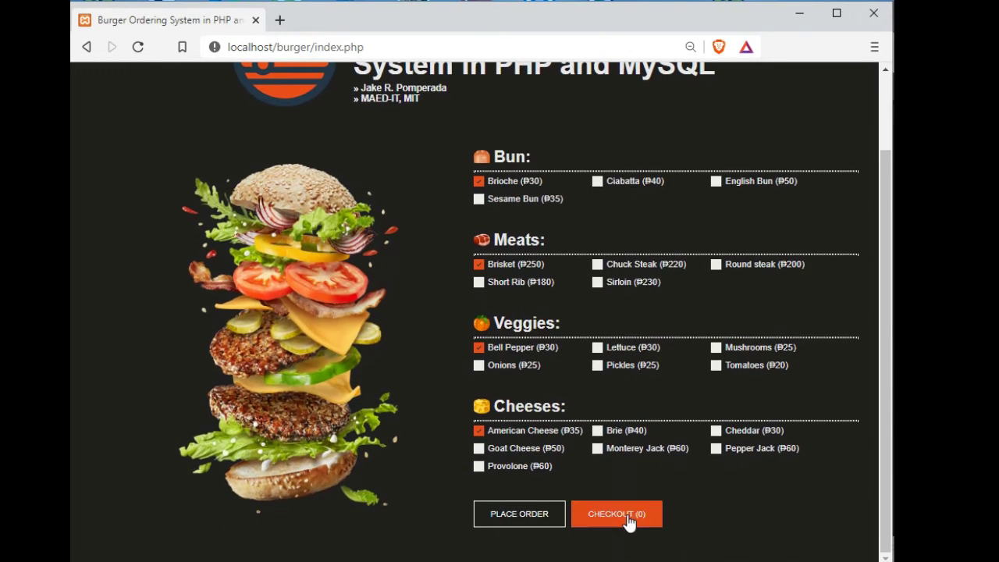
scroll(629, 521, up, 1)
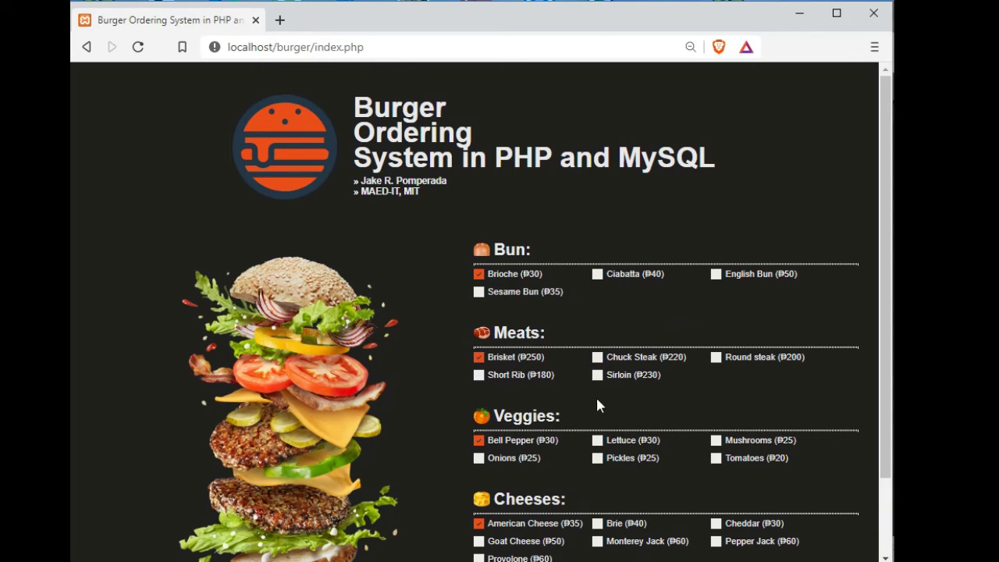
click(480, 442)
scroll(484, 445, down, 1)
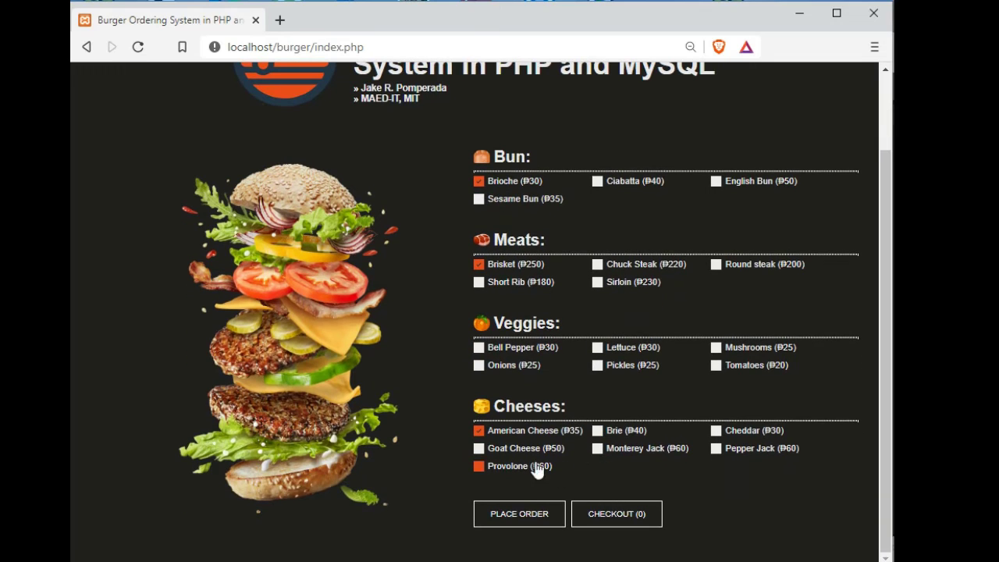
click(479, 430)
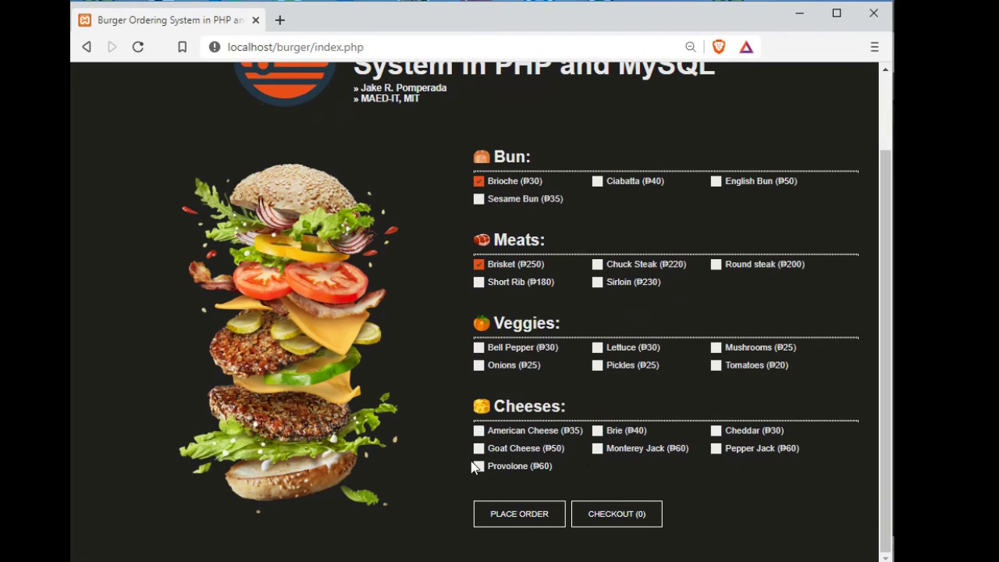
Add Brie, Monterey Jack, Cheddar, Pepper Jack and Tomatoes to the burger and place the order.
click(598, 432)
click(598, 449)
click(730, 438)
click(718, 448)
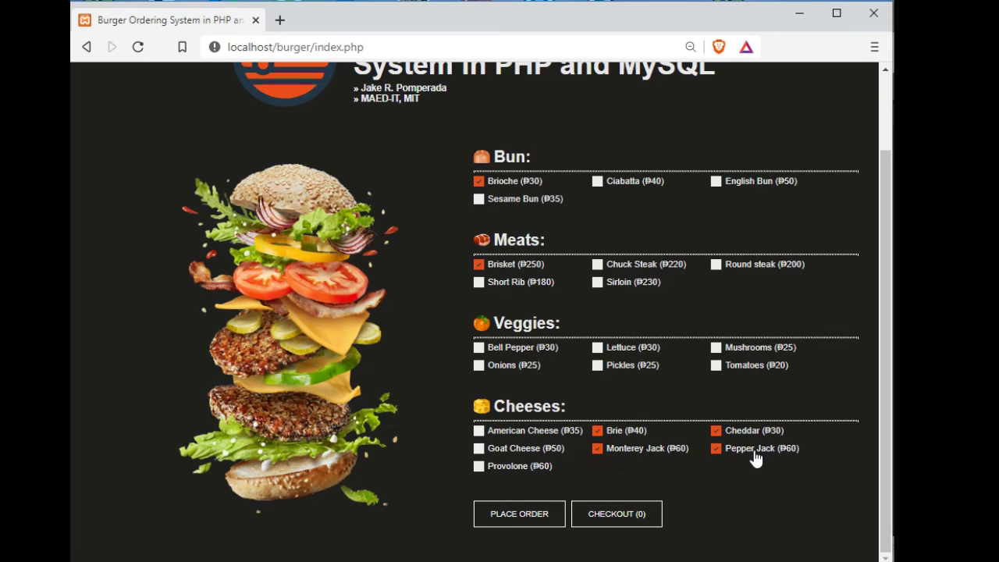
click(716, 368)
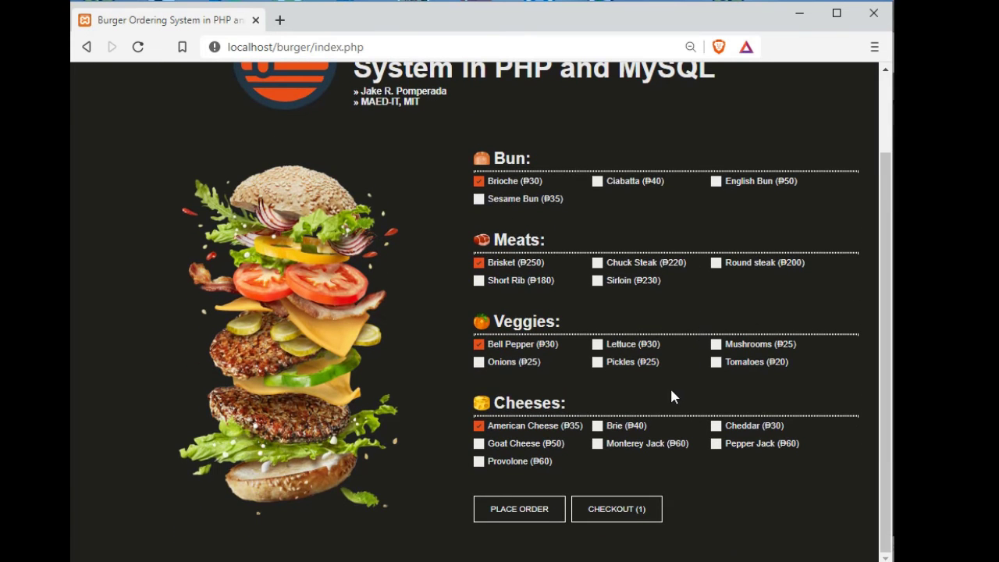
Check out the custom burger with the cart page enlarged and complete the purchase.
click(632, 508)
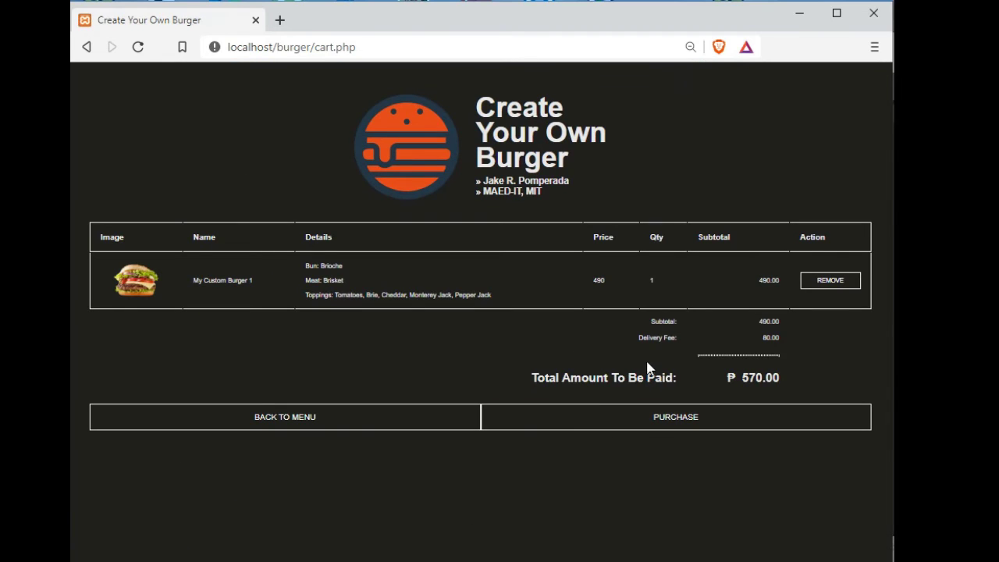
key(ctrl+plus)
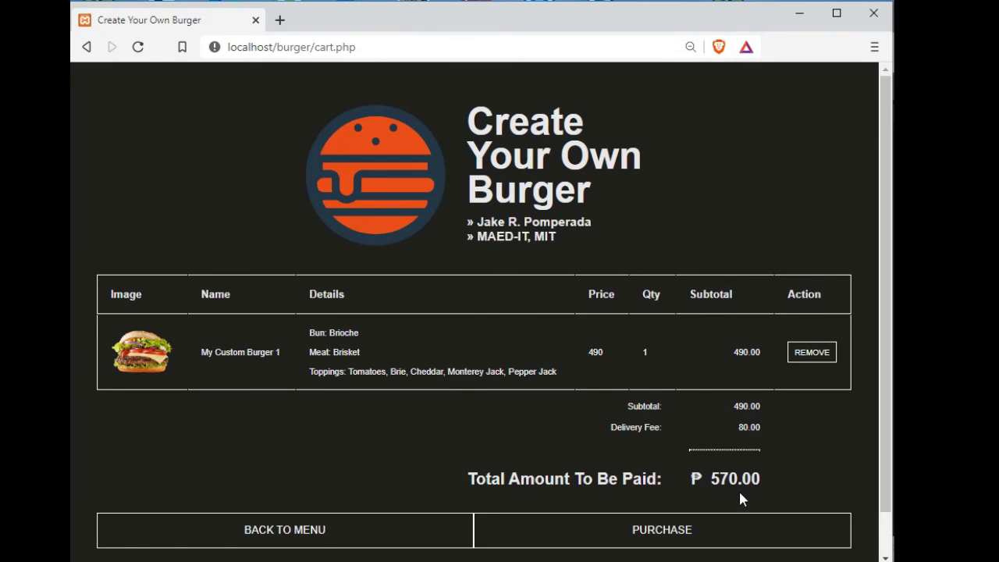
click(669, 531)
Examine the purchase history table from the earliest order to the newly purchased Brioche and Brisket burger.
scroll(608, 453, down, 4)
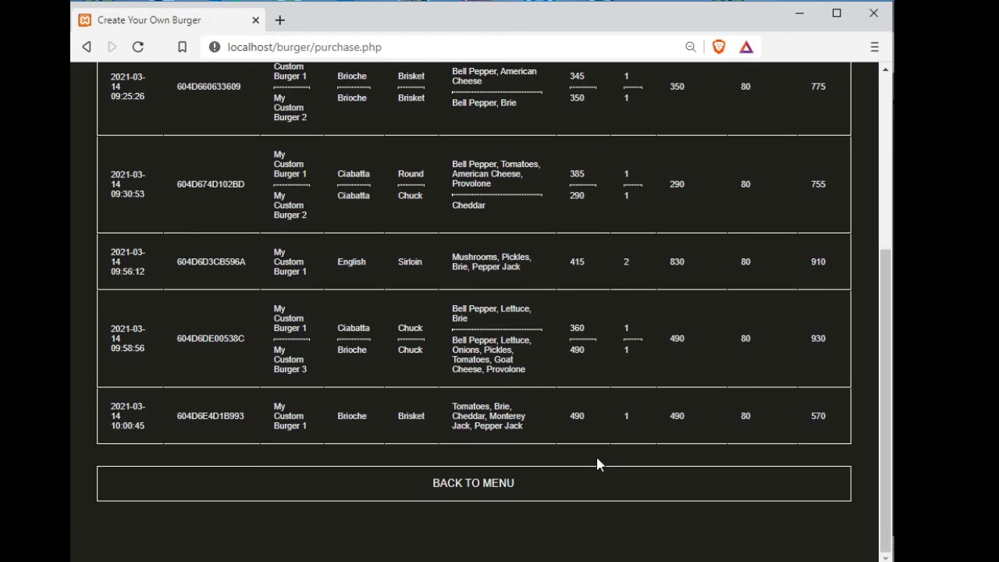
scroll(596, 465, up, 3)
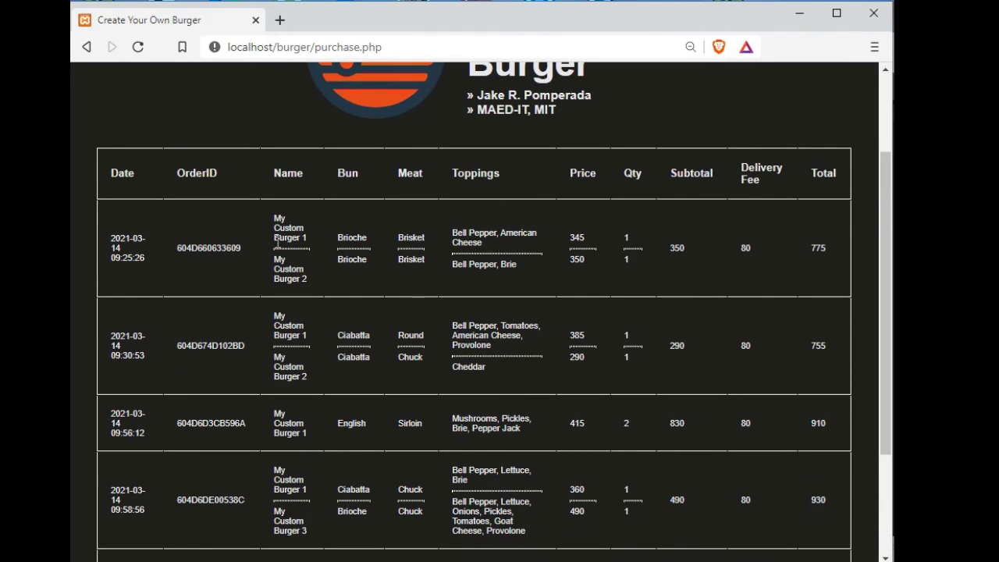
scroll(211, 344, down, 3)
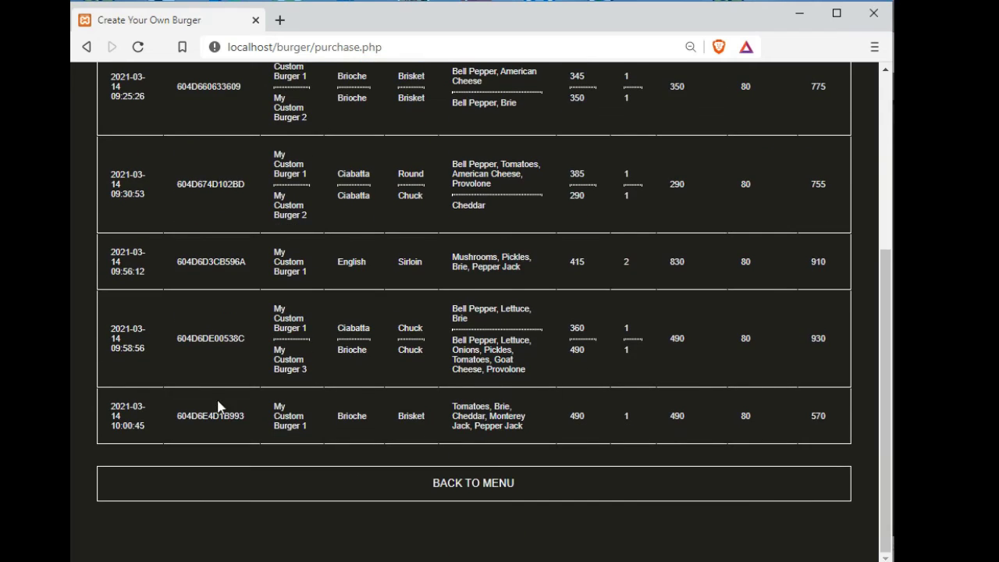
scroll(234, 382, up, 4)
scroll(502, 515, down, 5)
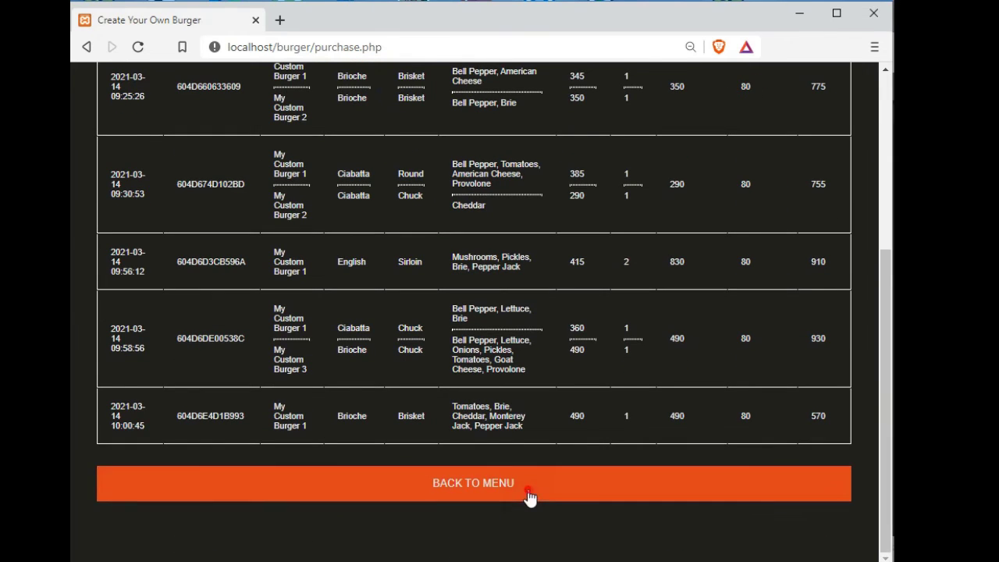
Return to the burger menu page and set the page zoom to 50%.
click(531, 493)
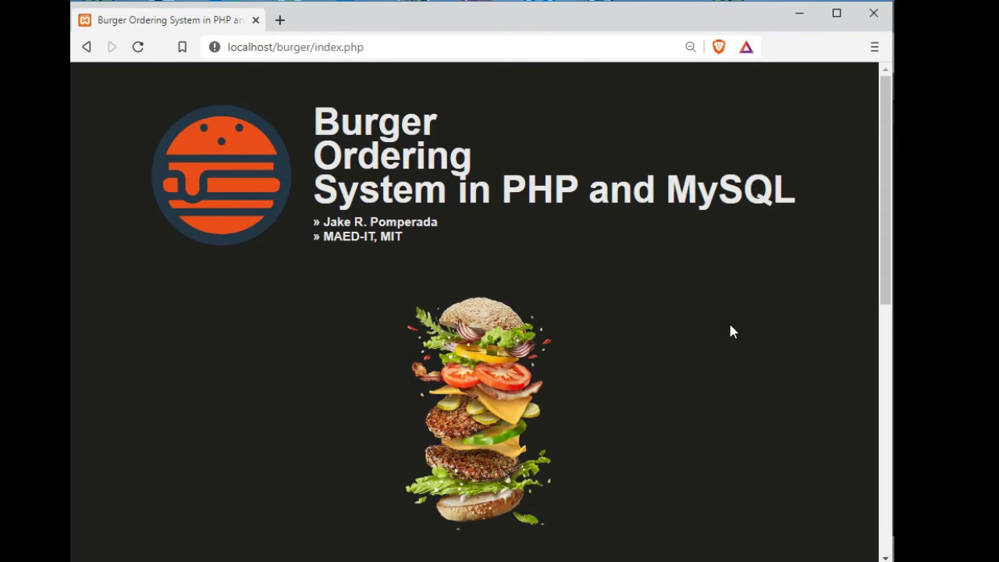
scroll(727, 328, down, 3)
key(ctrl+minus)
key(ctrl+minus)
key(ctrl+minus)
key(ctrl+minus)
key(ctrl+minus)
key(ctrl+minus)
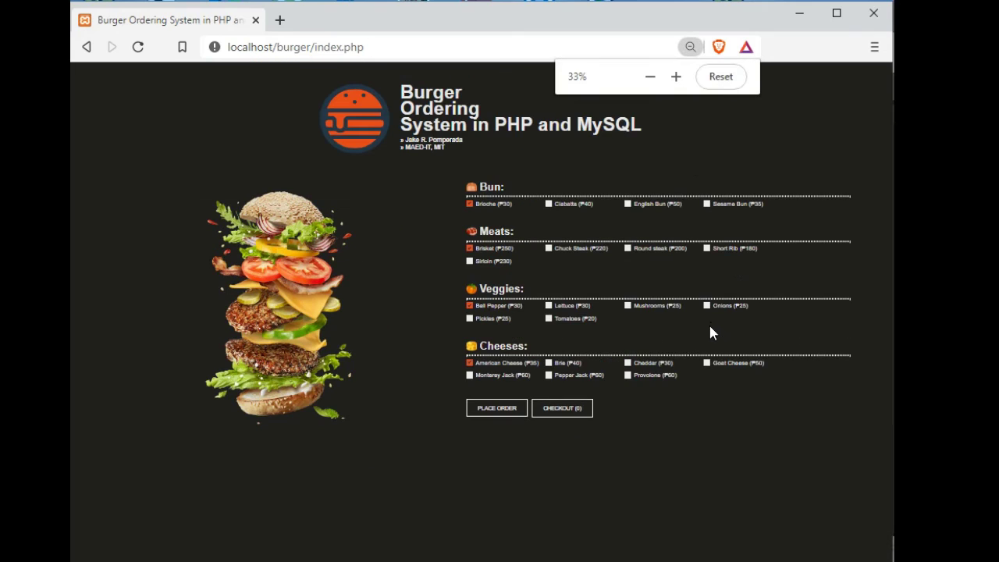
key(ctrl+plus)
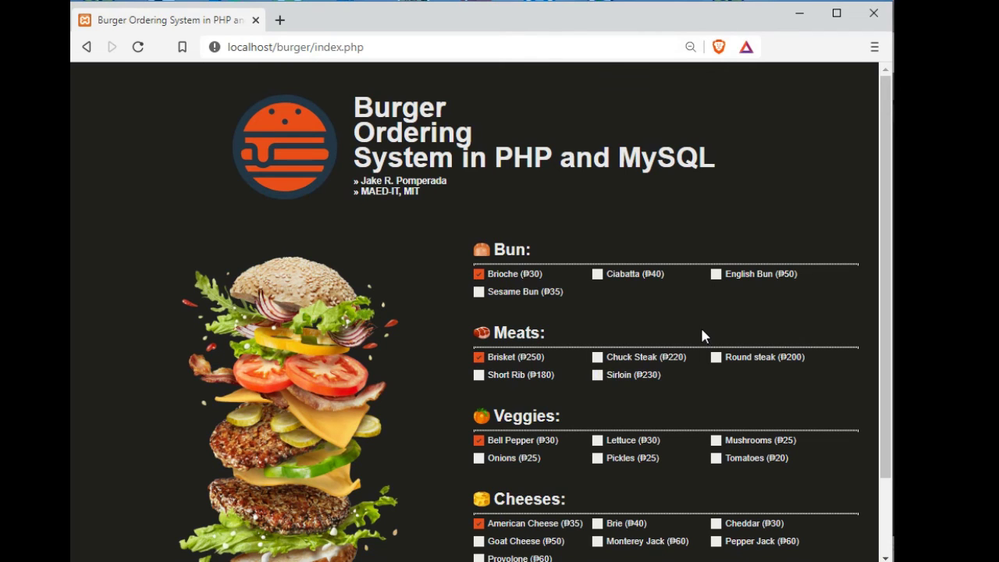
scroll(699, 313, down, 4)
scroll(693, 315, up, 1)
scroll(693, 315, up, 1)
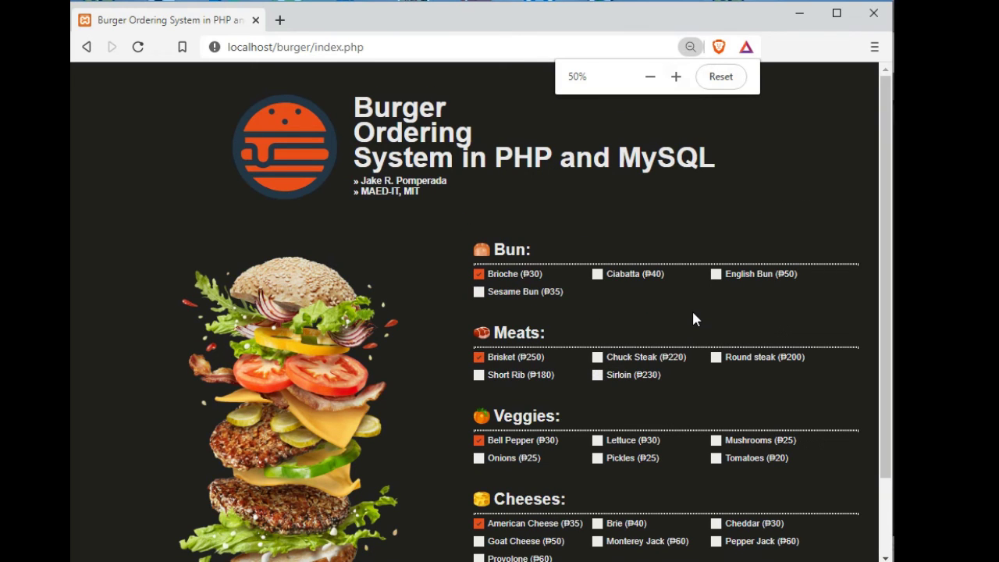
scroll(693, 315, down, 1)
scroll(693, 316, up, 1)
scroll(692, 311, down, 1)
scroll(691, 312, up, 1)
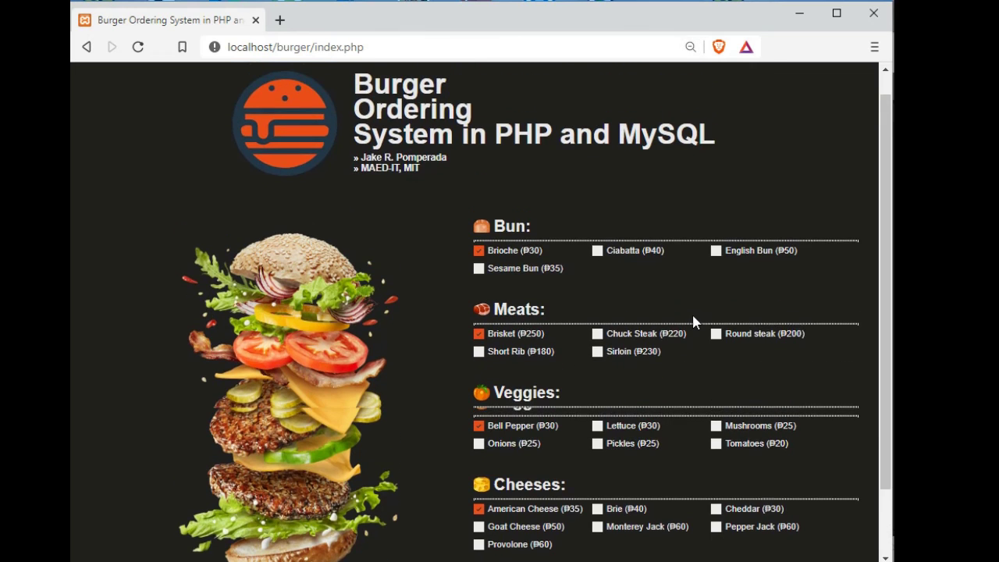
scroll(691, 313, down, 1)
scroll(693, 316, up, 1)
scroll(703, 330, down, 1)
scroll(703, 330, up, 1)
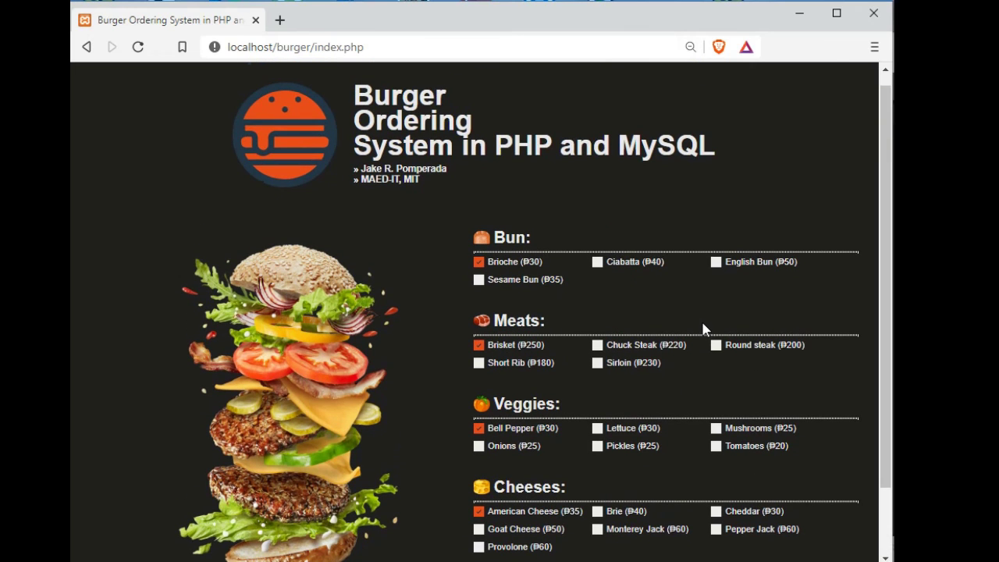